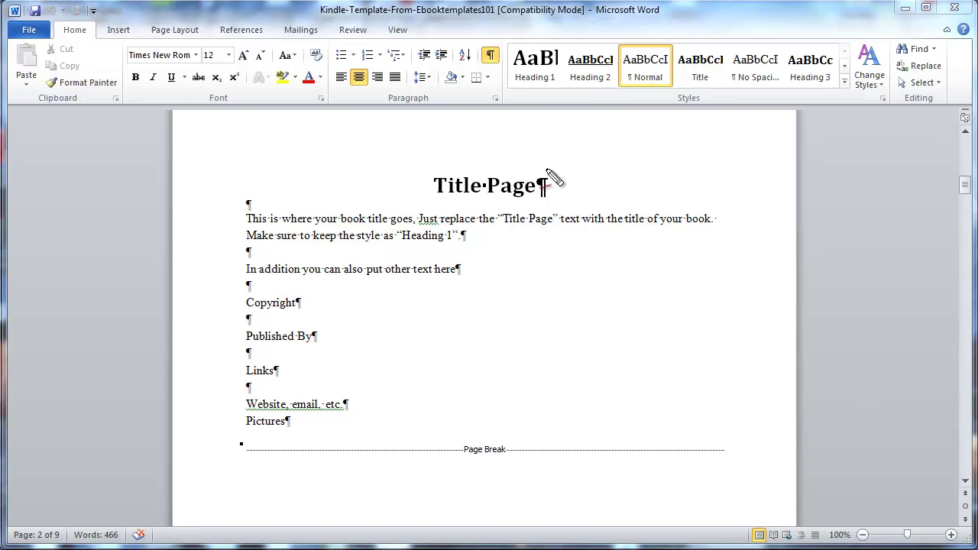
mouse_move(546, 171)
left_mouse_down()
mouse_move(543, 210)
mouse_move(564, 200)
mouse_move(545, 170)
left_mouse_up()
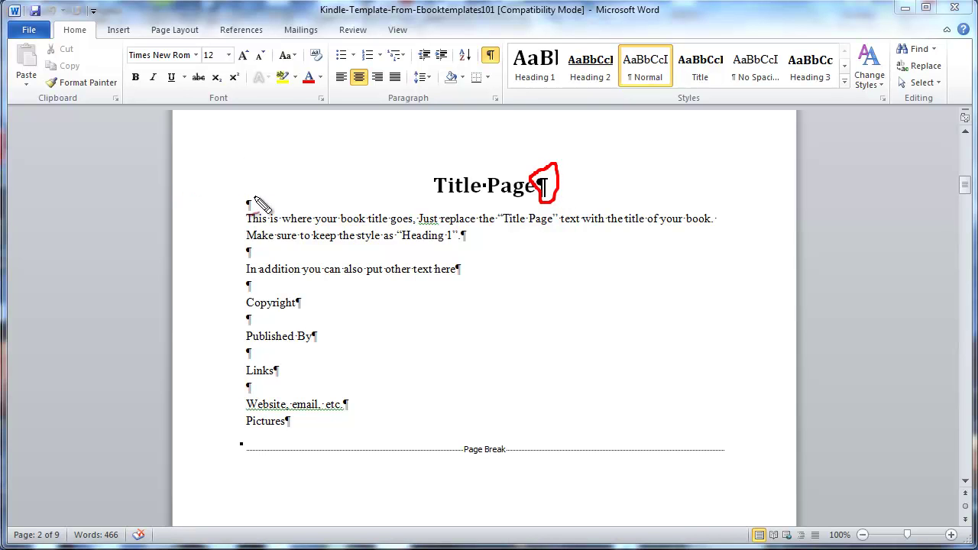
mouse_move(255, 197)
left_mouse_down()
mouse_move(239, 208)
mouse_move(255, 198)
left_mouse_up()
mouse_move(463, 223)
left_mouse_down()
mouse_move(463, 256)
mouse_move(474, 237)
left_mouse_up()
mouse_move(262, 247)
left_mouse_down()
mouse_move(251, 265)
mouse_move(264, 247)
left_mouse_up()
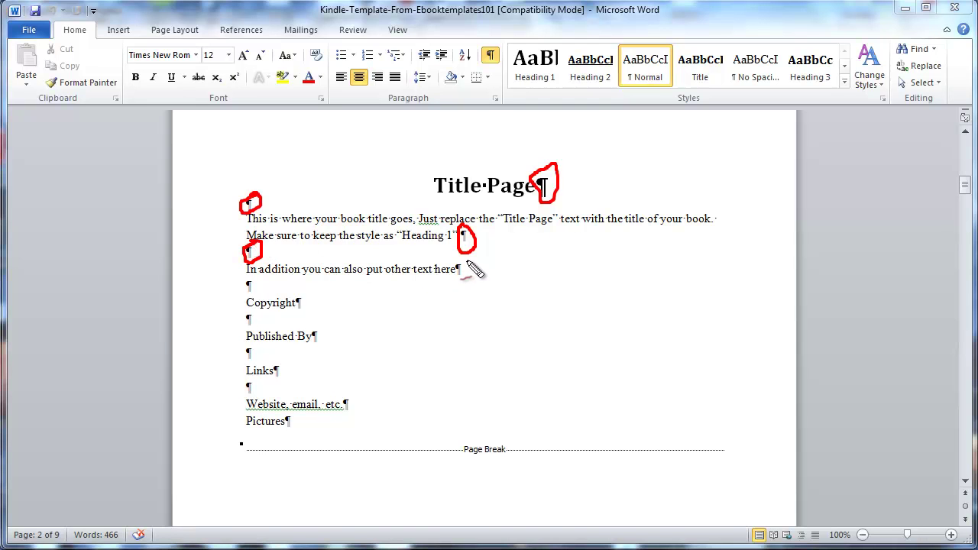
mouse_move(468, 261)
left_mouse_down()
mouse_move(451, 277)
mouse_move(458, 283)
mouse_move(463, 262)
left_mouse_up()
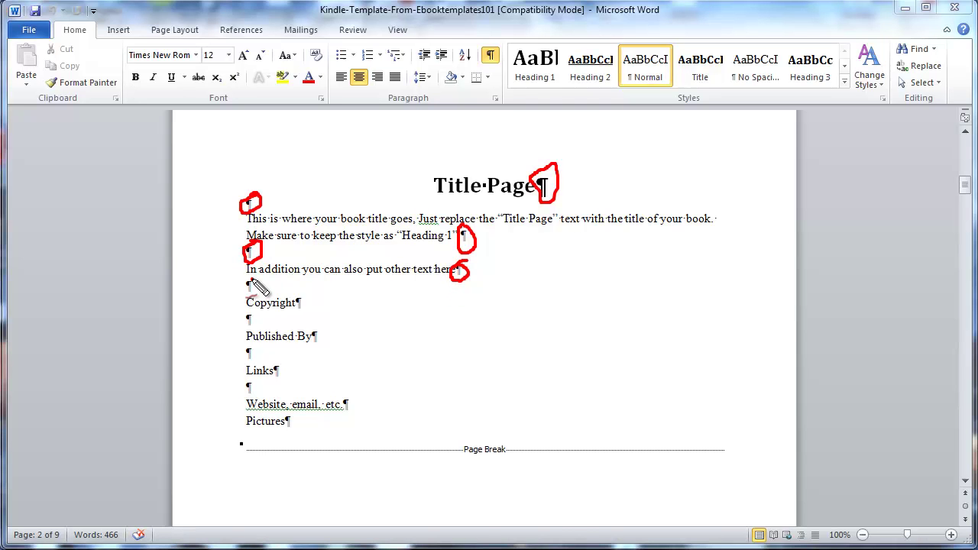
mouse_move(243, 276)
left_mouse_down()
mouse_move(246, 288)
mouse_move(258, 278)
left_mouse_up()
mouse_move(301, 304)
left_mouse_down()
mouse_move(292, 314)
mouse_move(305, 314)
mouse_move(297, 287)
mouse_move(255, 309)
mouse_move(240, 331)
mouse_move(260, 307)
left_mouse_up()
left_click_drag(286, 350, 320, 314)
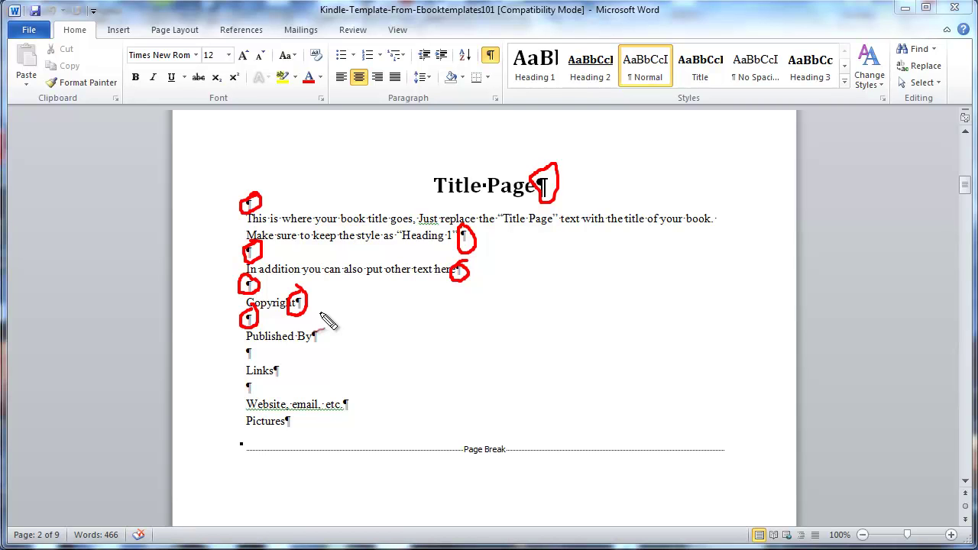
key("Escape")
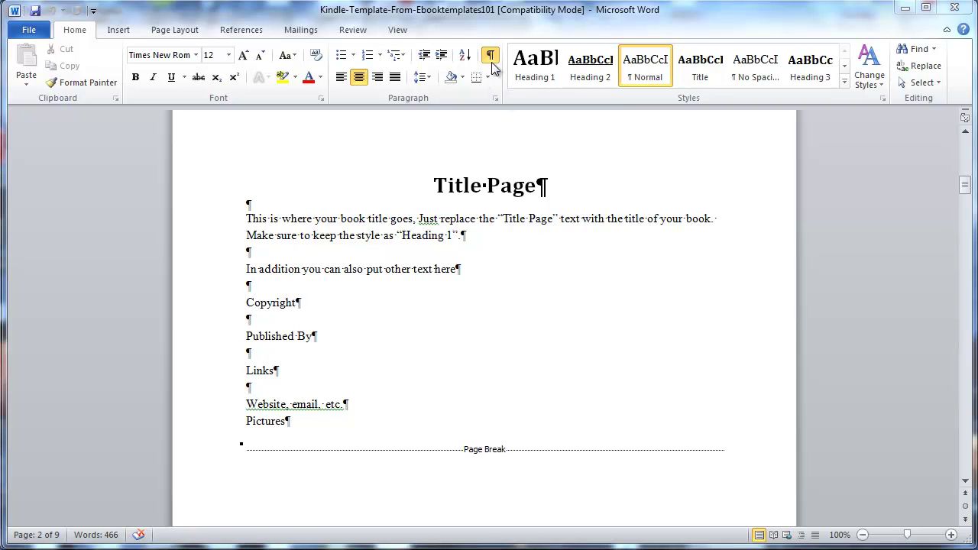
key("ctrl+2")
mouse_move(496, 60)
left_mouse_down()
mouse_move(504, 45)
mouse_move(479, 40)
mouse_move(488, 71)
mouse_move(505, 67)
mouse_move(509, 54)
left_mouse_up()
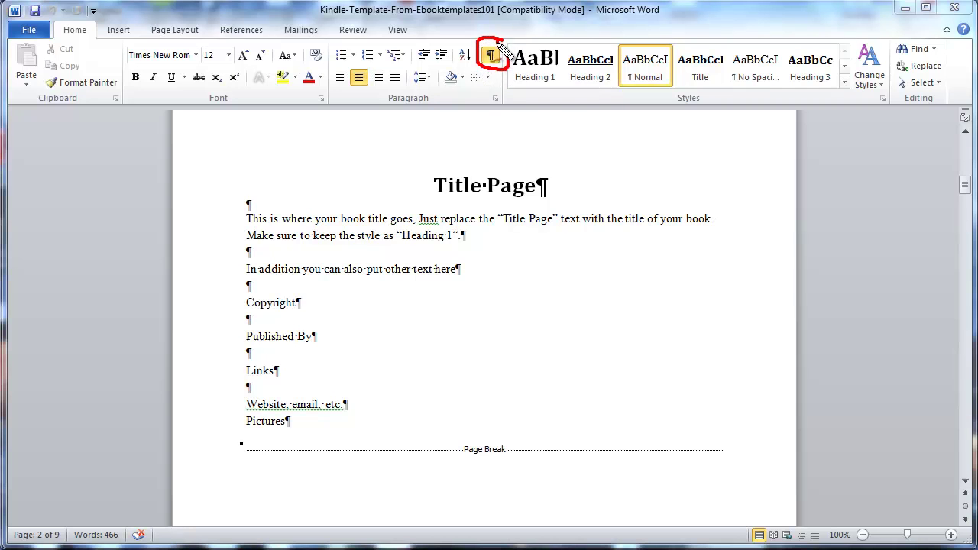
key("Escape")
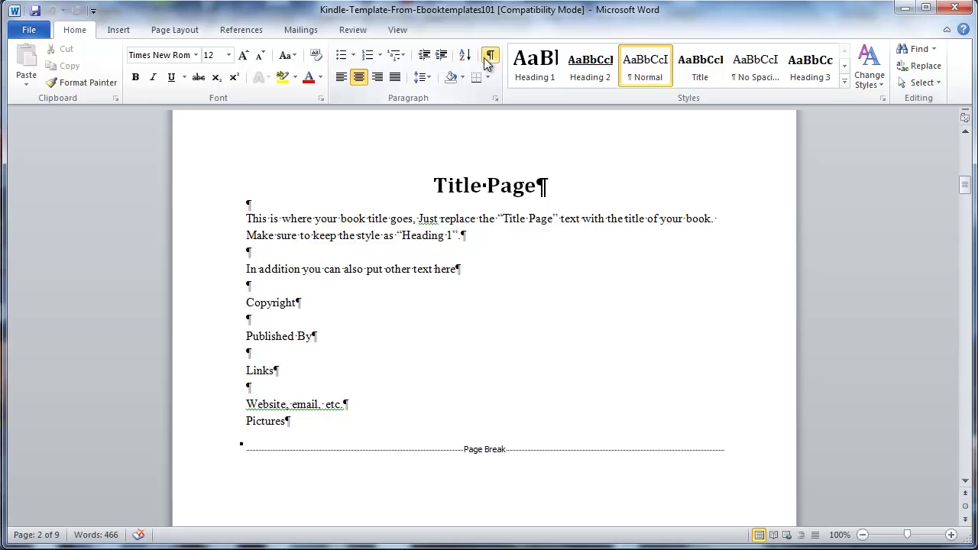
Hide the paragraph marks and other formatting symbols on the title page, and show them again.
left_click(491, 55)
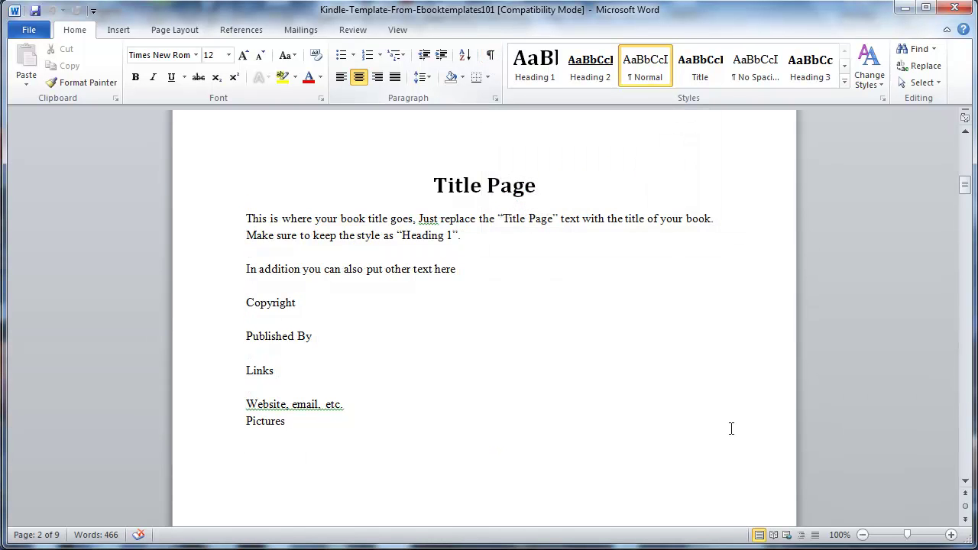
mouse_move(399, 158)
left_mouse_down()
mouse_move(411, 327)
mouse_move(398, 349)
mouse_move(585, 313)
mouse_move(574, 253)
mouse_move(399, 163)
left_mouse_up()
key("Escape")
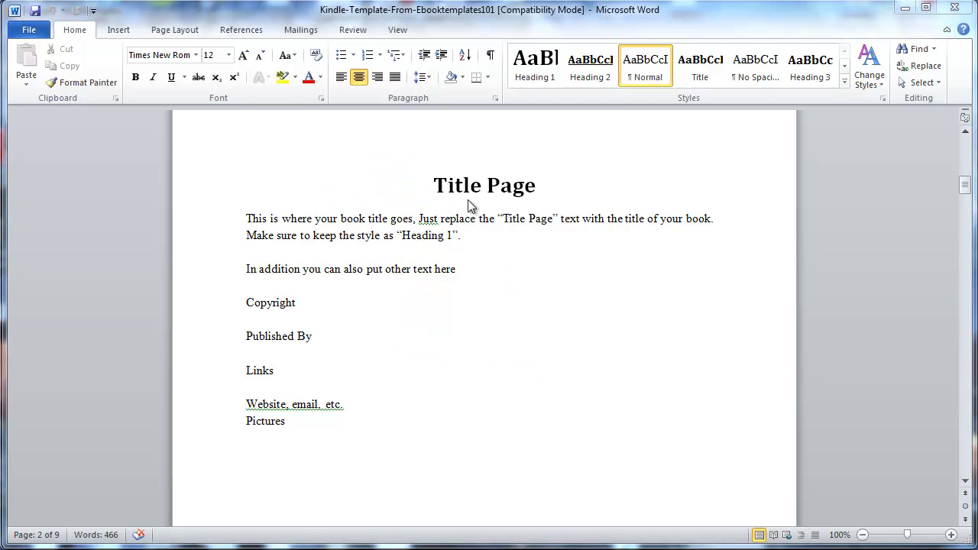
left_click(492, 55)
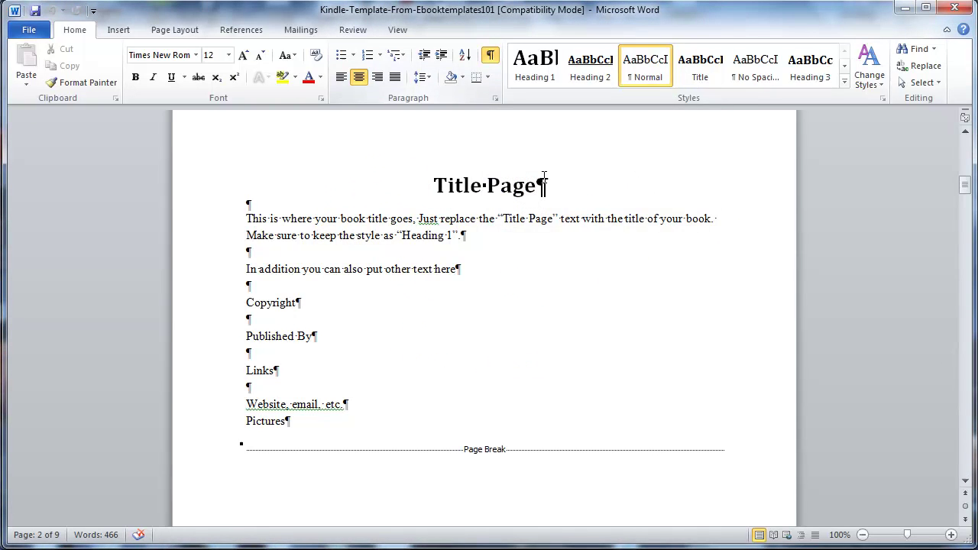
Insert eight empty paragraphs after the "Pictures" line, ahead of the page break on the title page.
left_click(372, 404)
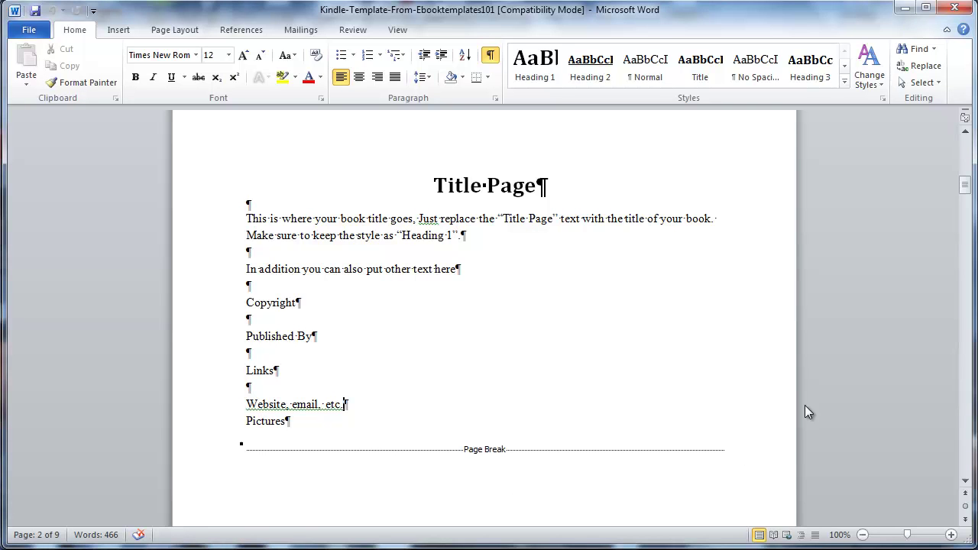
left_click(344, 443)
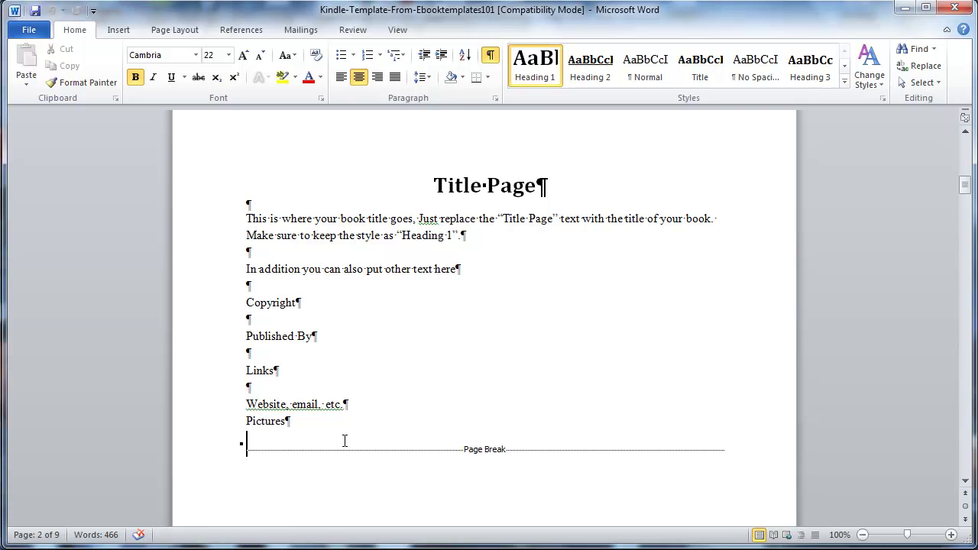
left_click(321, 423)
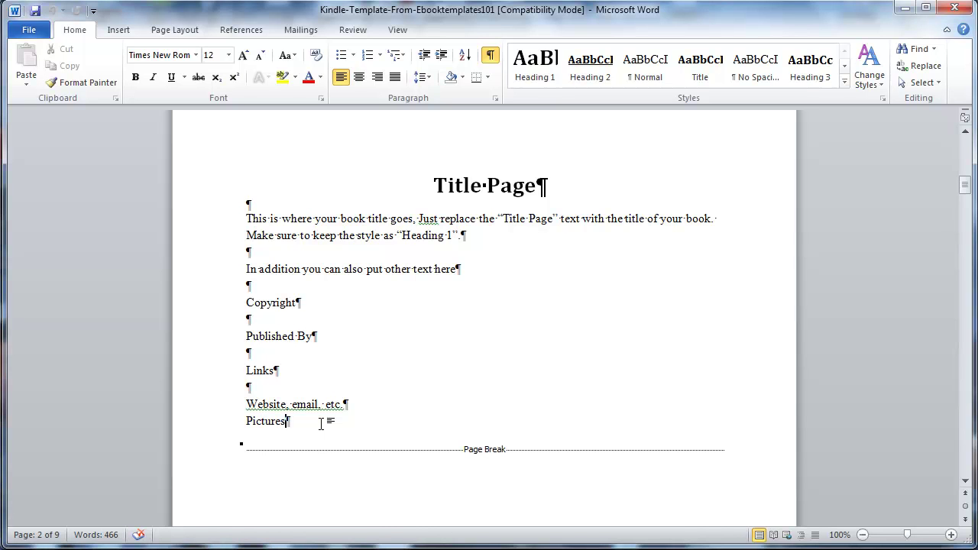
key("Return")
key("Return")
key("Return")
key("Return")
key("Return")
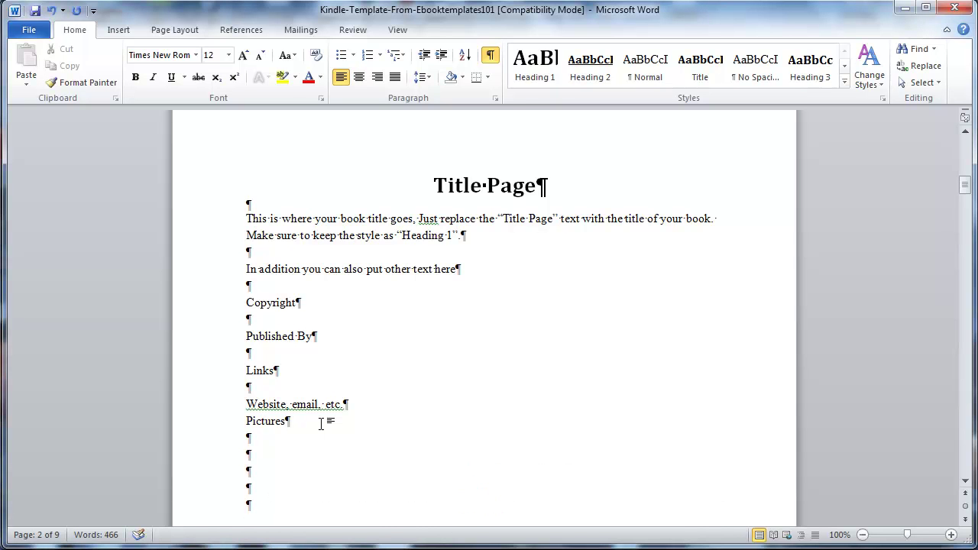
scroll(319, 423, "down", 2)
key("Return")
key("Return")
scroll(539, 392, "down", 2)
key("Return")
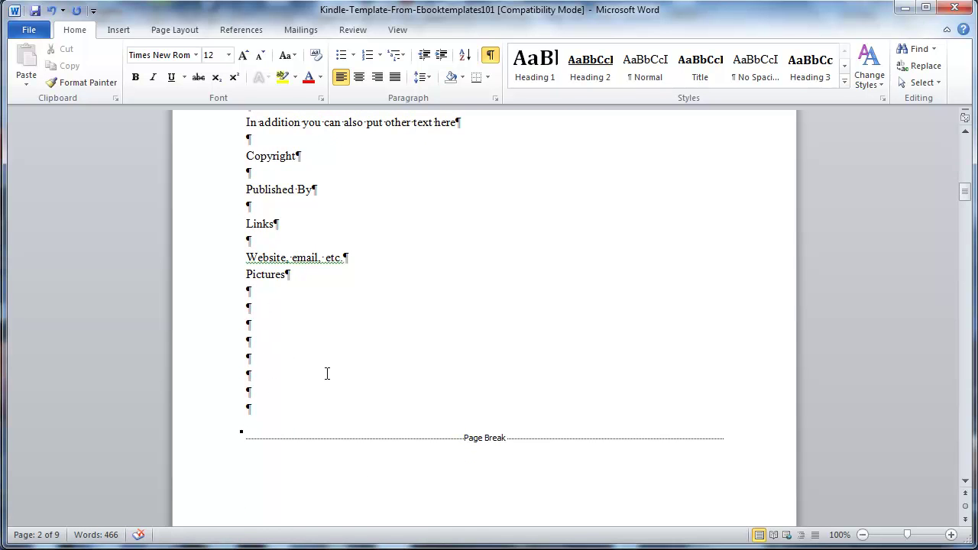
scroll(327, 378, "down", 1)
scroll(323, 380, "up", 3)
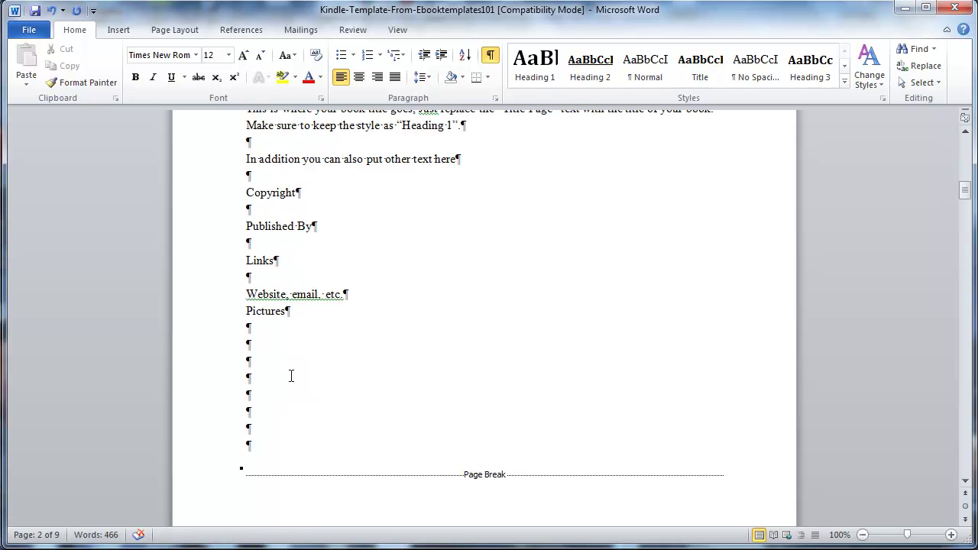
scroll(288, 396, "down", 1)
scroll(287, 394, "up", 1)
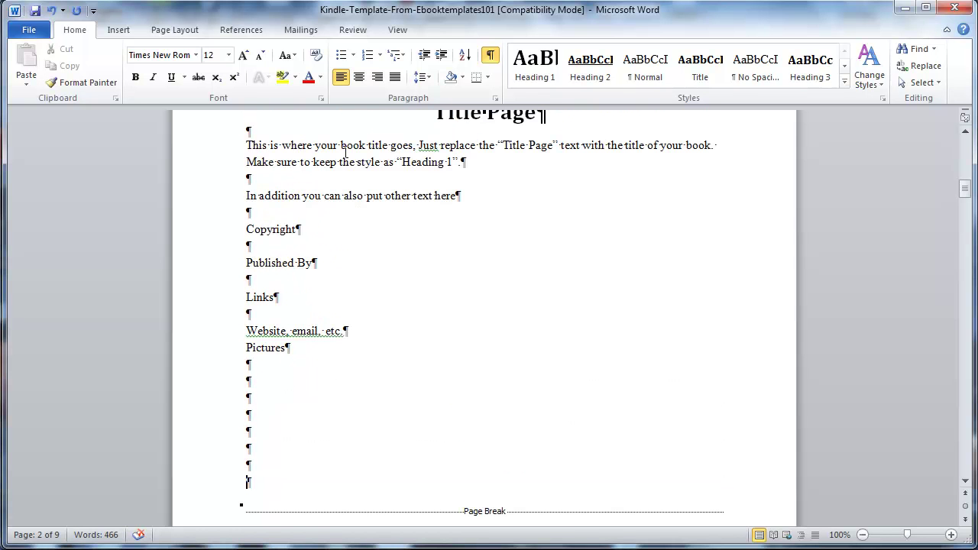
Compare the blank space below "Pictures" with formatting marks hidden and shown, leaving the marks displayed.
left_click(492, 55)
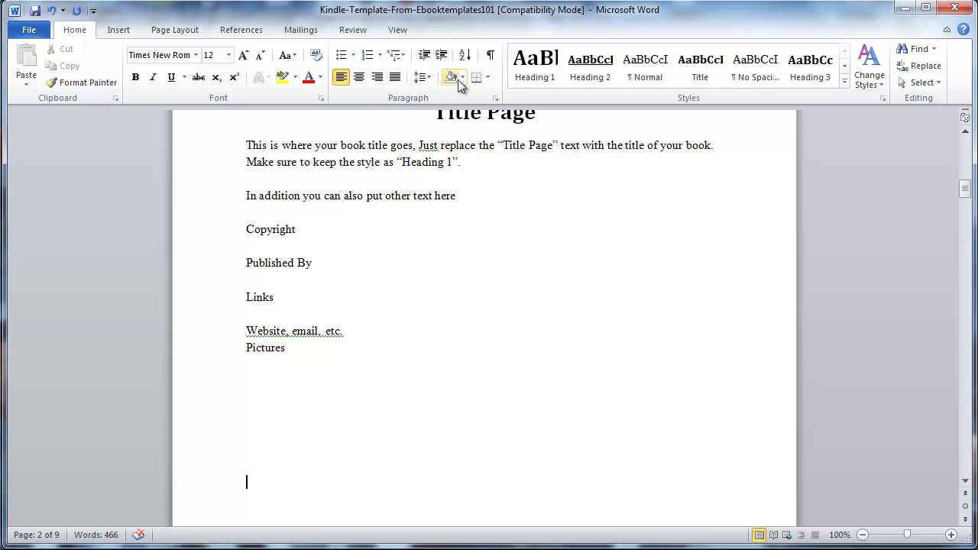
left_click(492, 56)
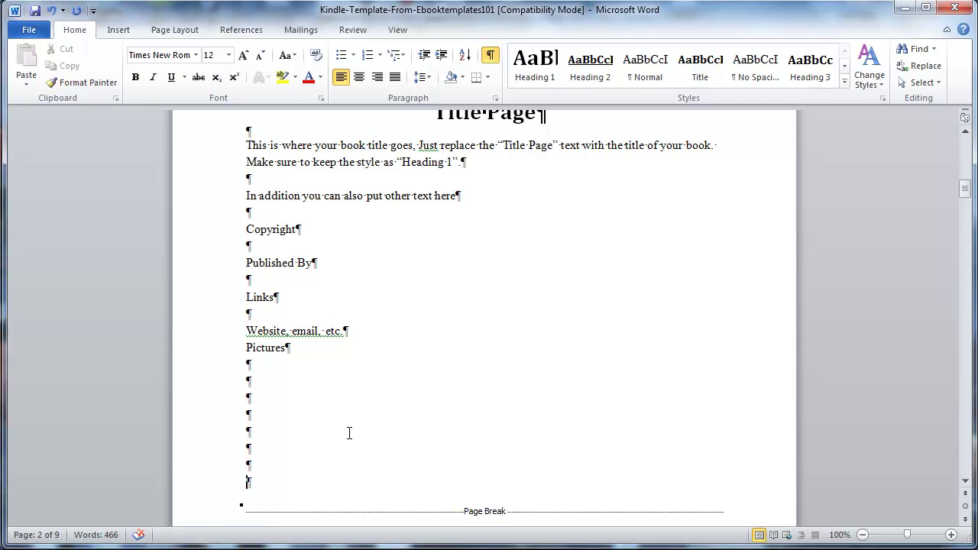
mouse_move(257, 396)
left_mouse_down()
mouse_move(268, 393)
mouse_move(285, 462)
mouse_move(269, 486)
left_mouse_up()
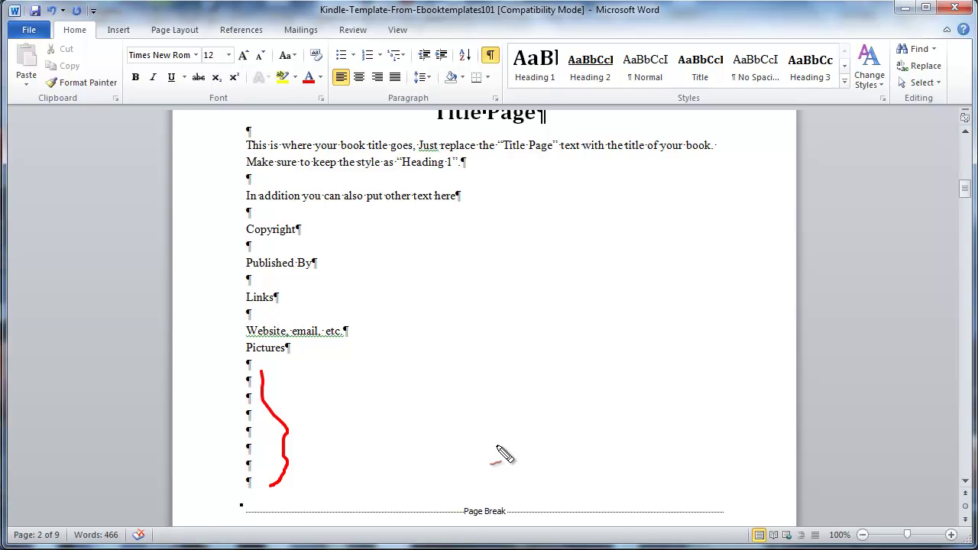
key("Escape")
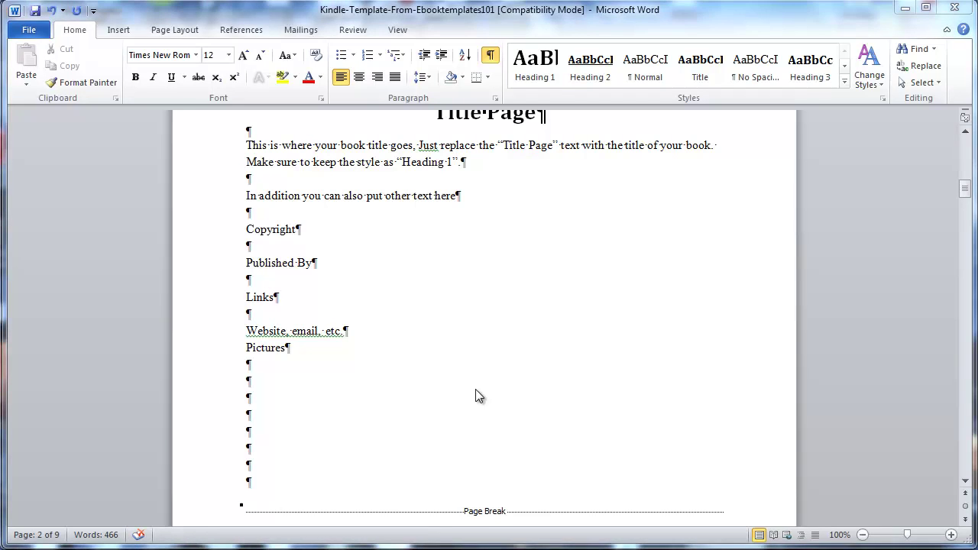
left_click(490, 64)
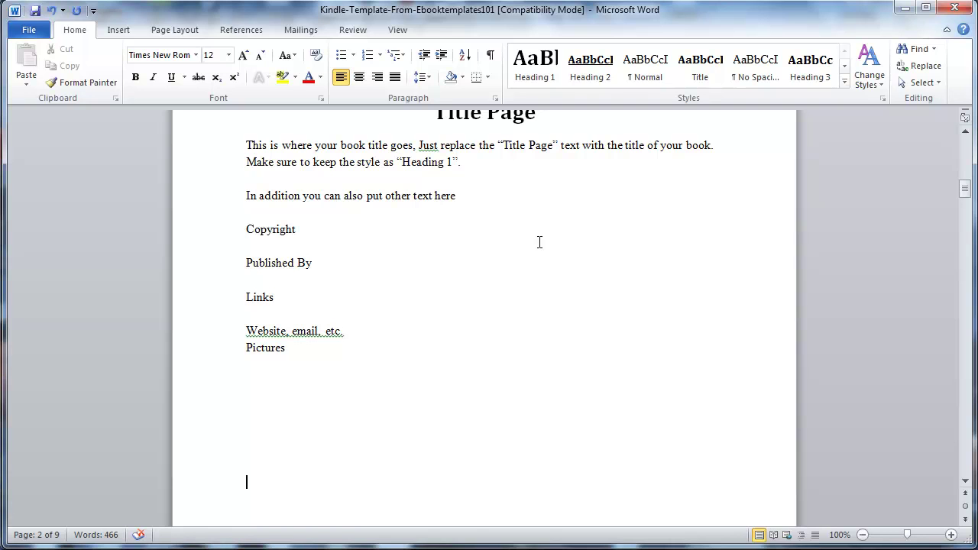
left_click(490, 56)
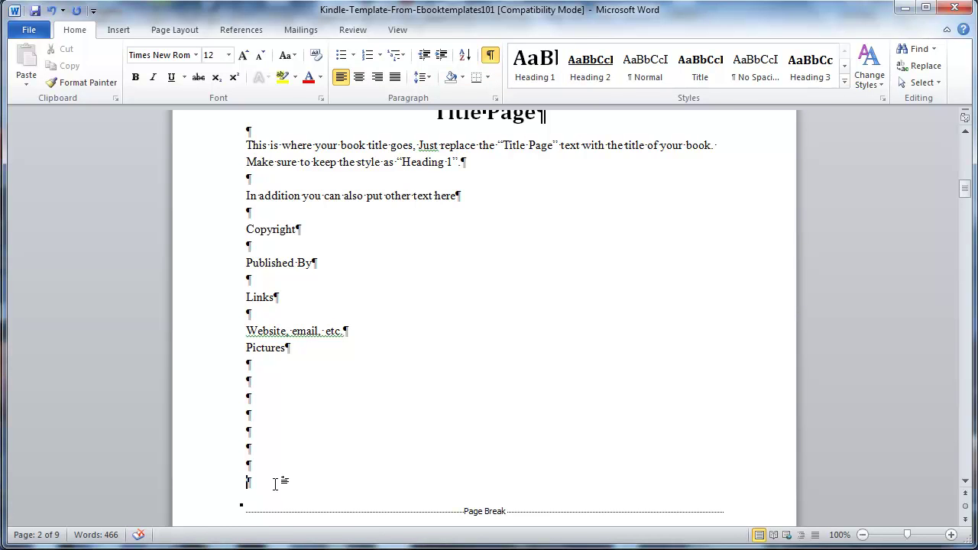
Delete the eight empty paragraphs between the "Pictures" line and the page break.
mouse_move(249, 482)
left_mouse_down()
mouse_move(249, 369)
mouse_move(262, 483)
left_mouse_up()
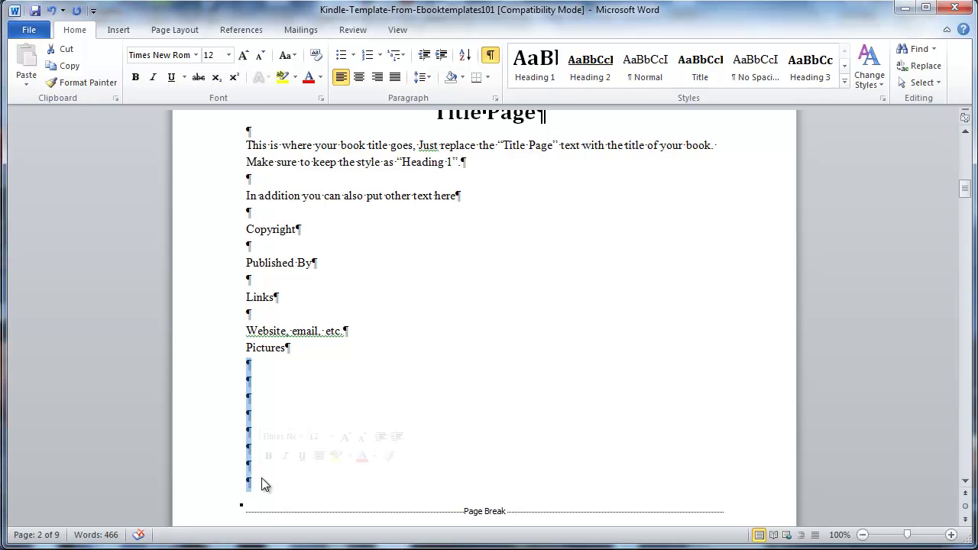
key("Delete")
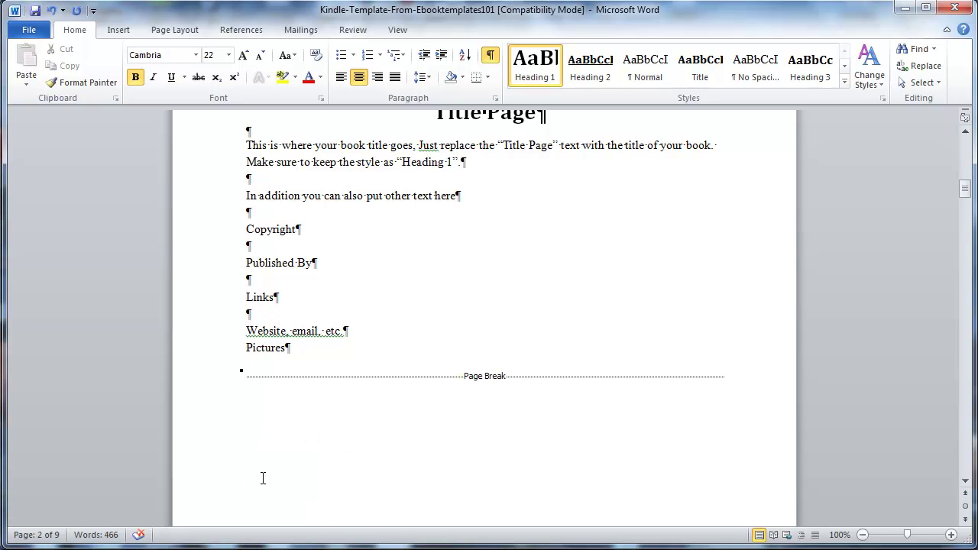